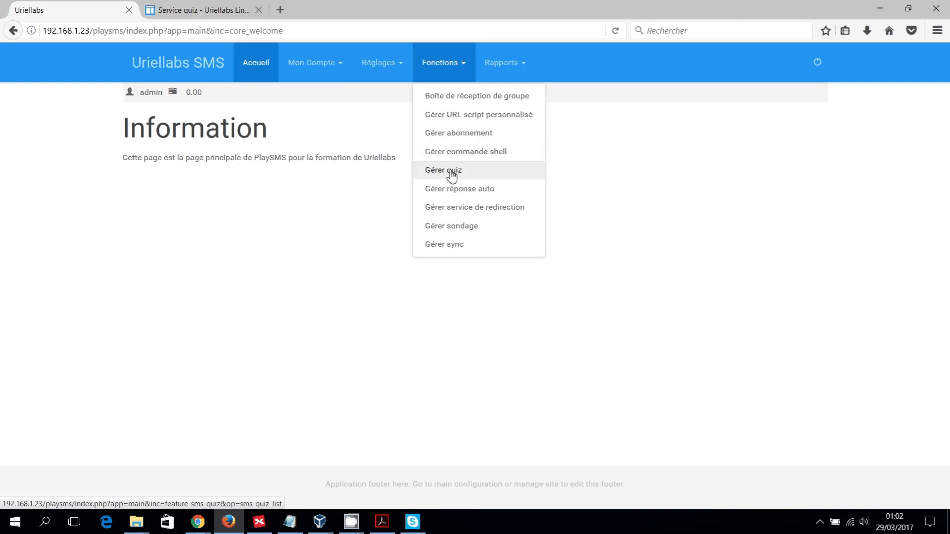
Start a new SMS quiz from the quiz management page and set its keyword to qz
left_click(452, 172)
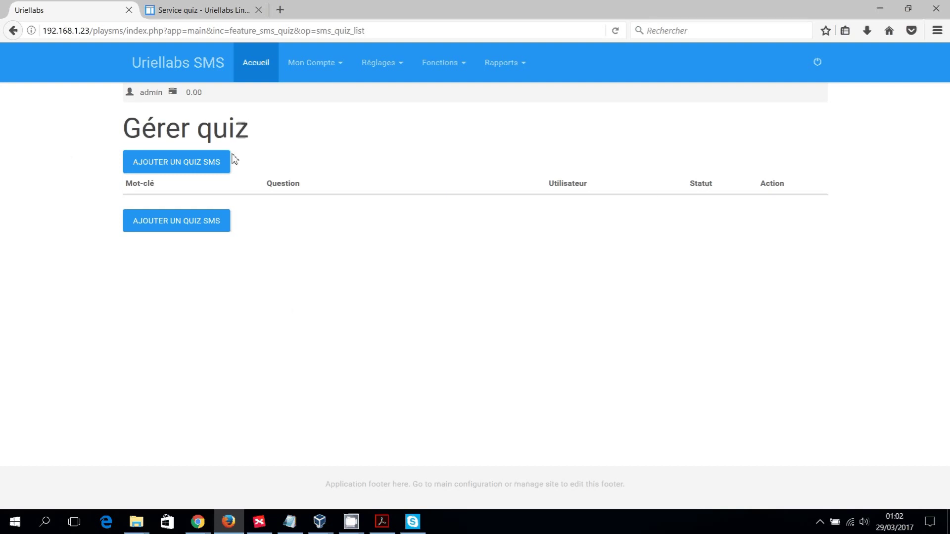
left_click(190, 168)
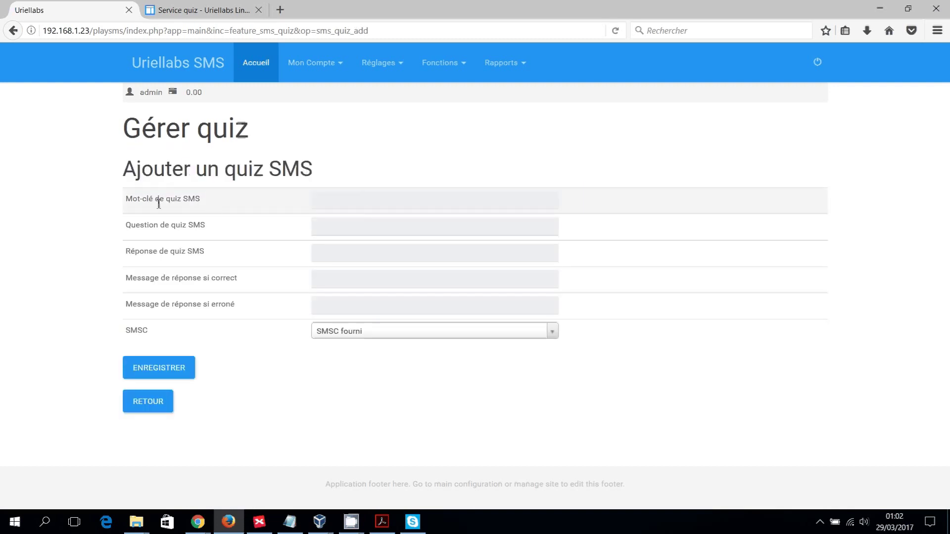
left_click(351, 205)
type("qz")
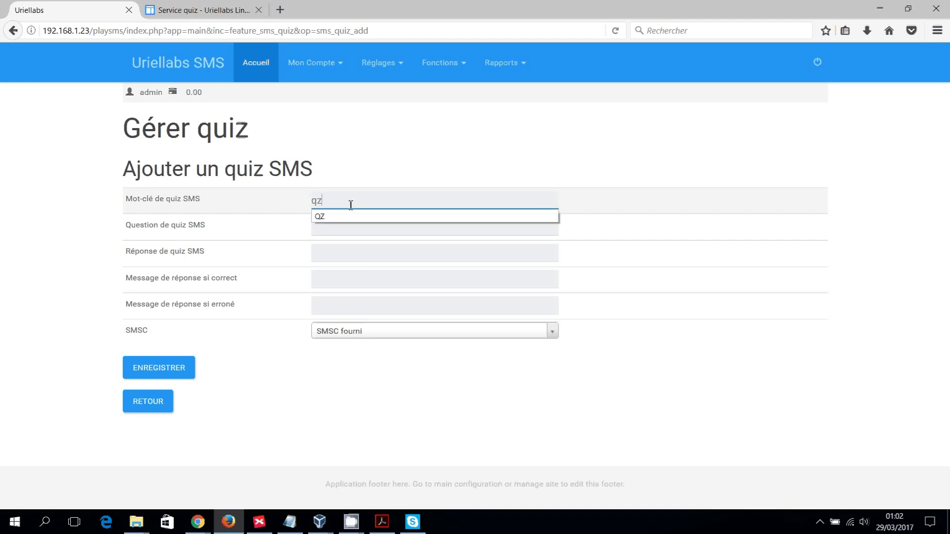
key("Tab")
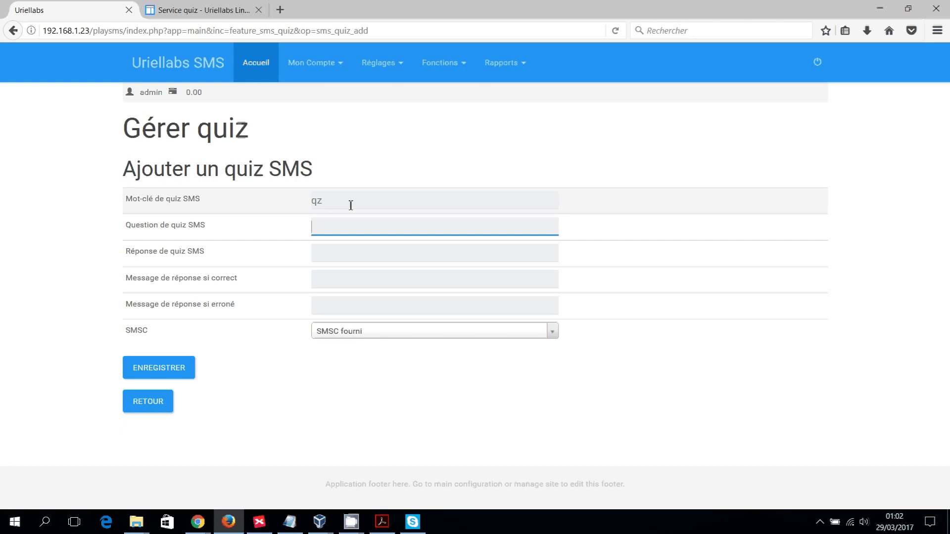
Enter the quiz question "Combien de pays il y a t-il en Afrique ?" with 54 as the answer
type("Combien de pays il y a t")
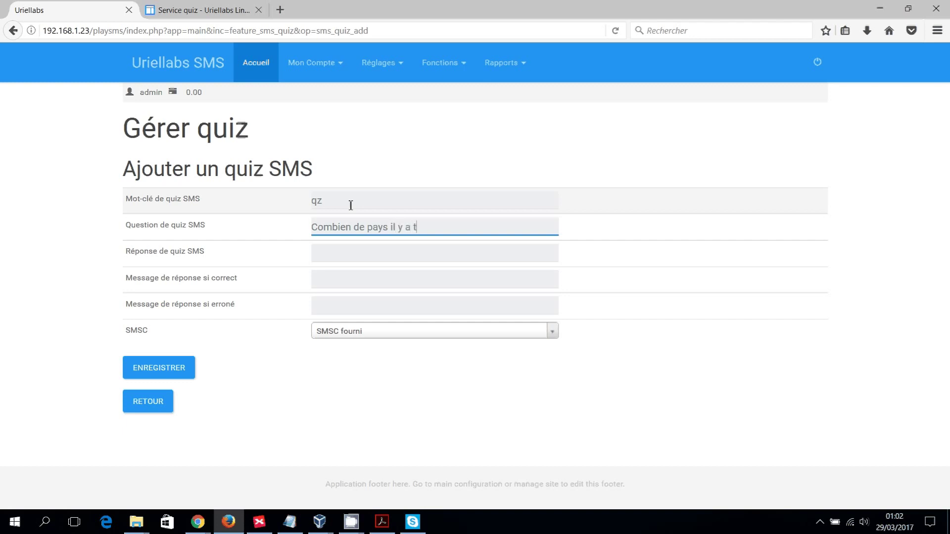
type("-il en Afrique ?")
key("Tab")
type("5")
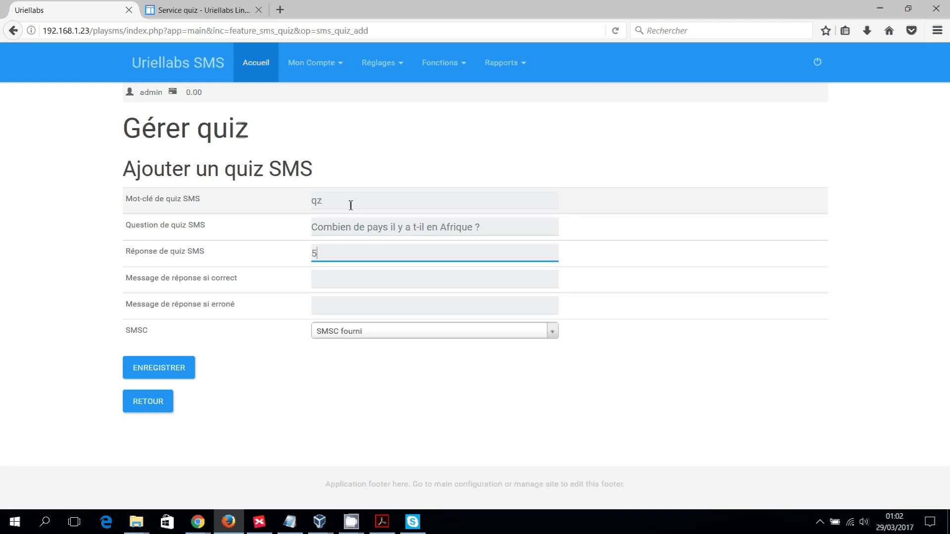
type("4")
key("Tab")
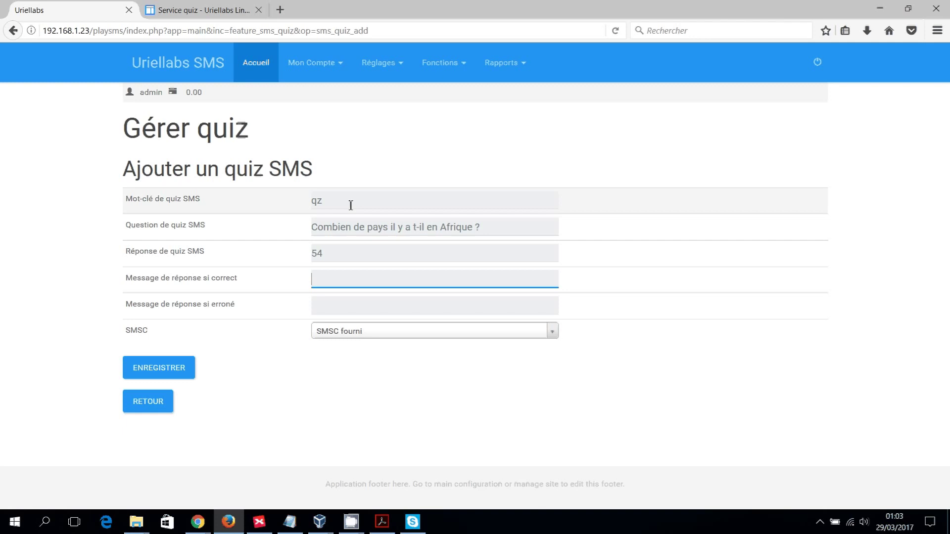
Set the correct-answer reply to "Bravo! Vous avez la bonne réponse" and the wrong-answer reply to "Du courage, essayez encore."
type("Bra")
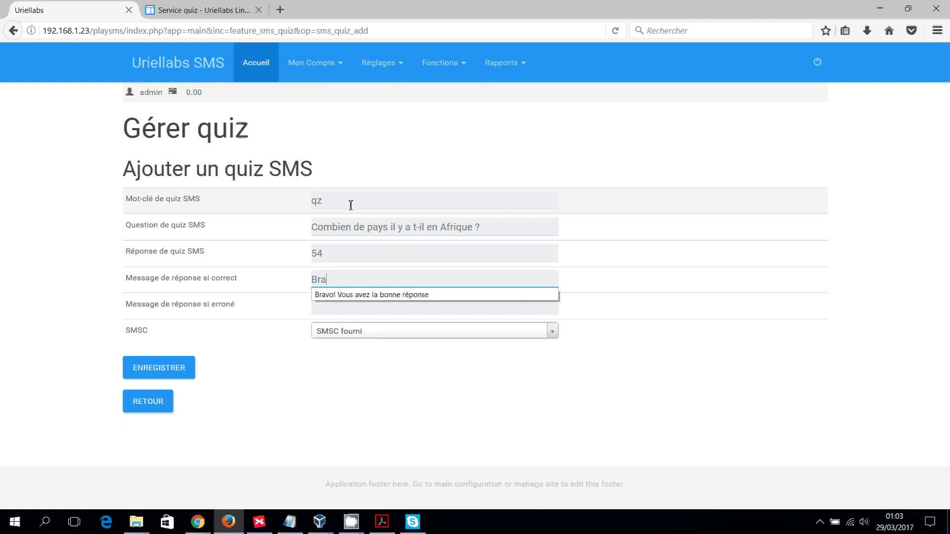
key("Down")
key("Return")
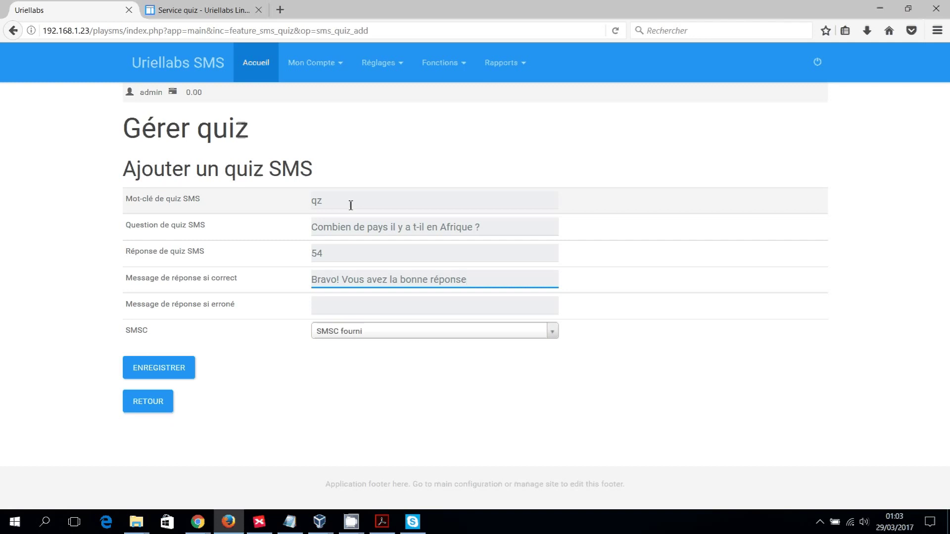
key("Tab")
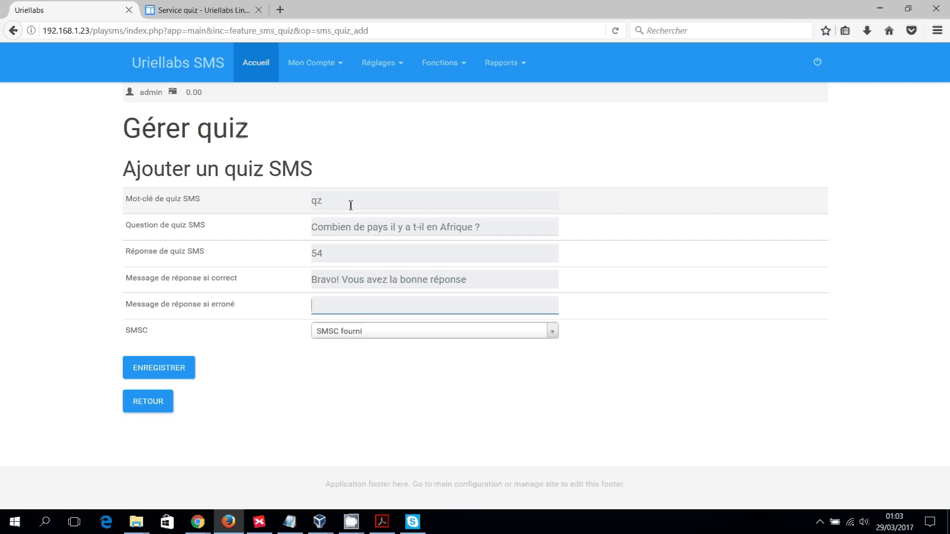
type("D")
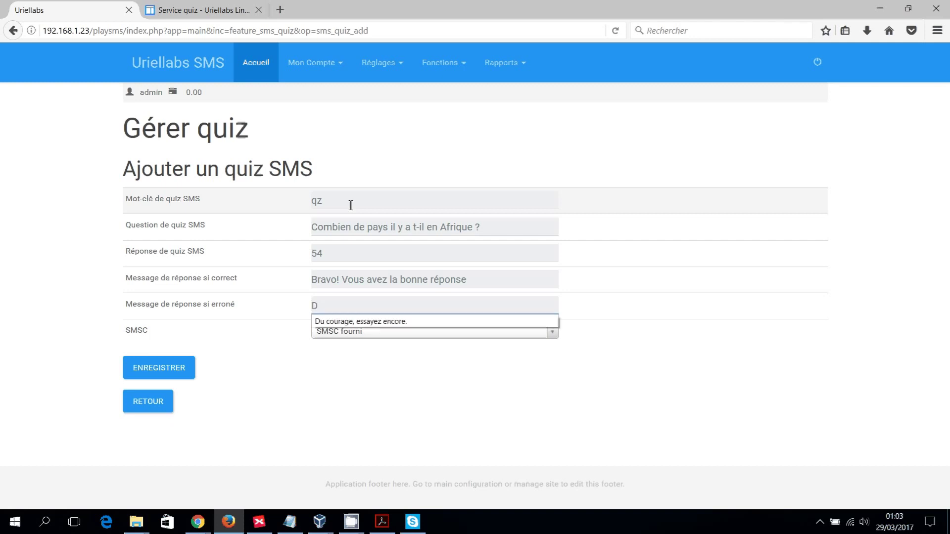
key("Down")
key("Return")
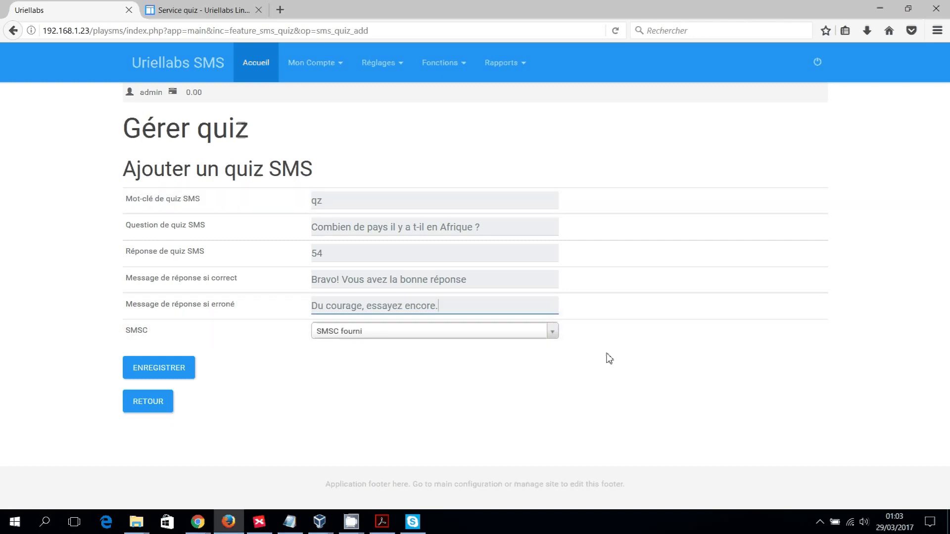
Choose dev as the quiz's SMSC and save the quiz
left_click(554, 336)
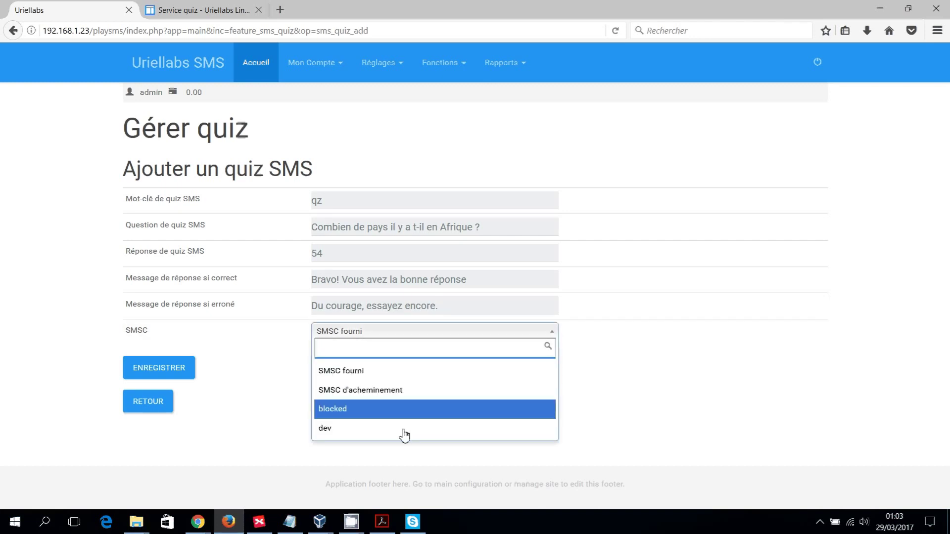
left_click(368, 438)
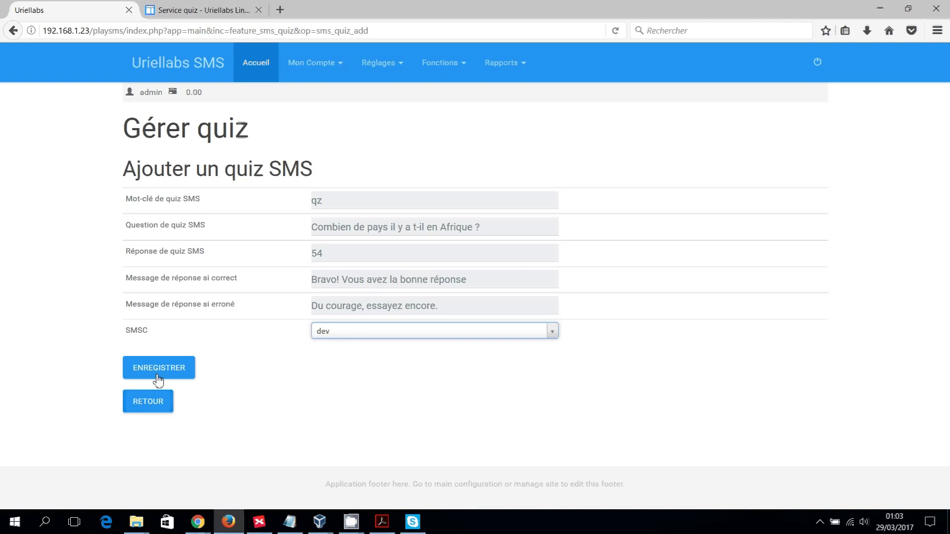
left_click(194, 374)
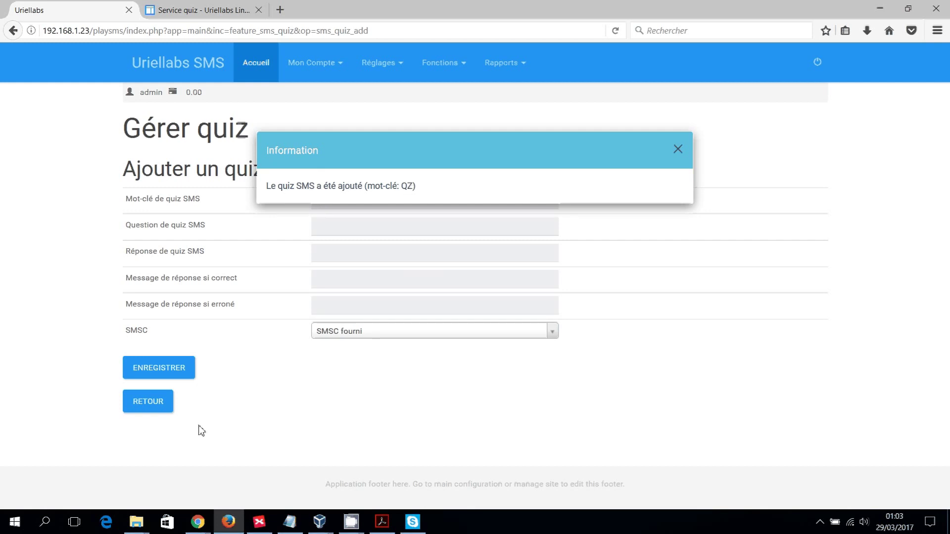
Return to the quiz list and activate the QZ quiz
left_click(149, 398)
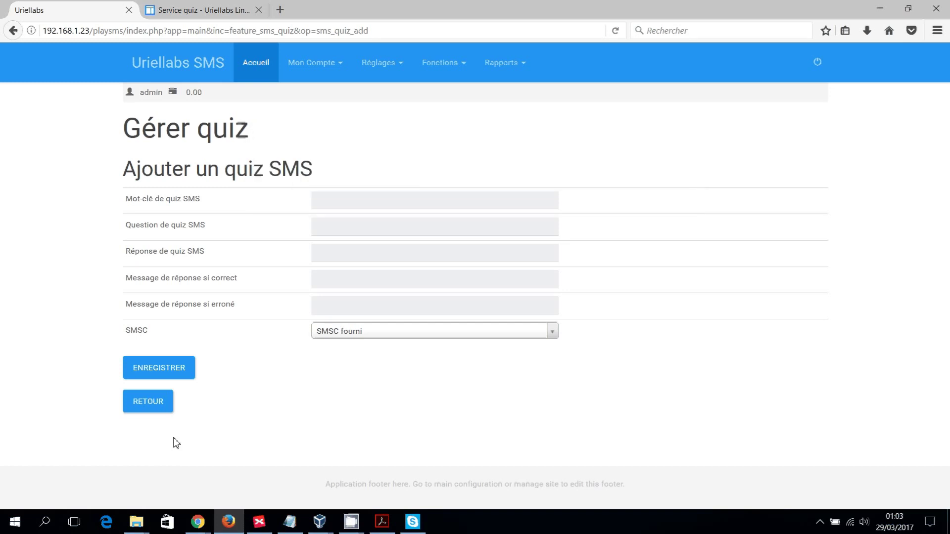
left_click(159, 411)
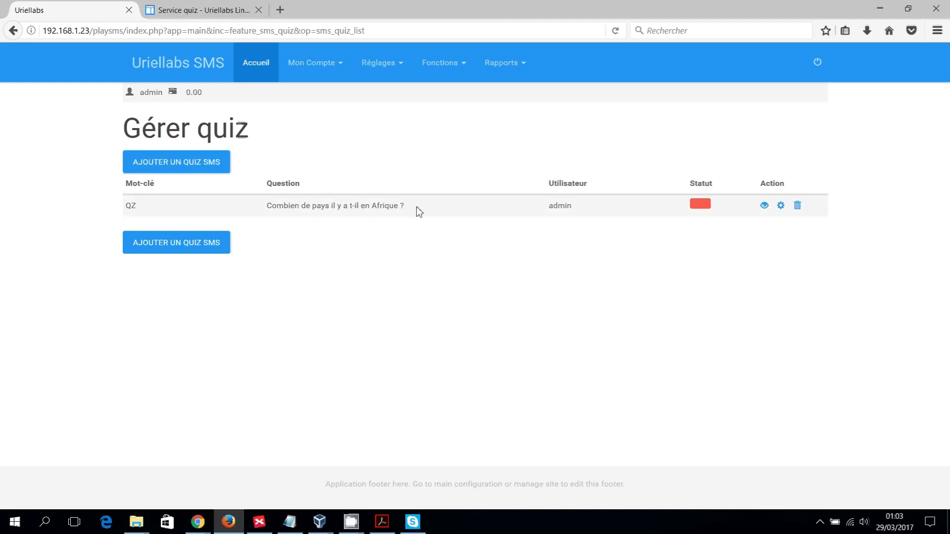
left_click(701, 207)
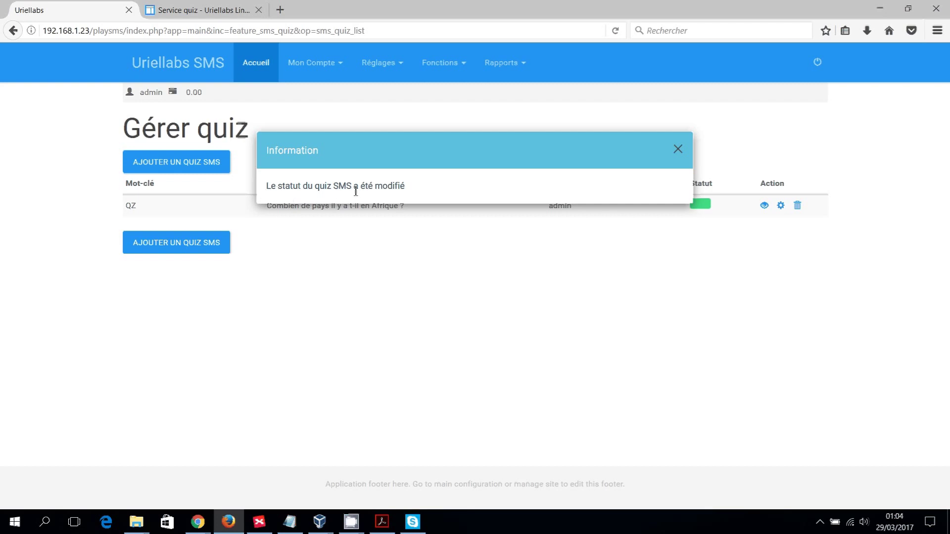
left_click(678, 149)
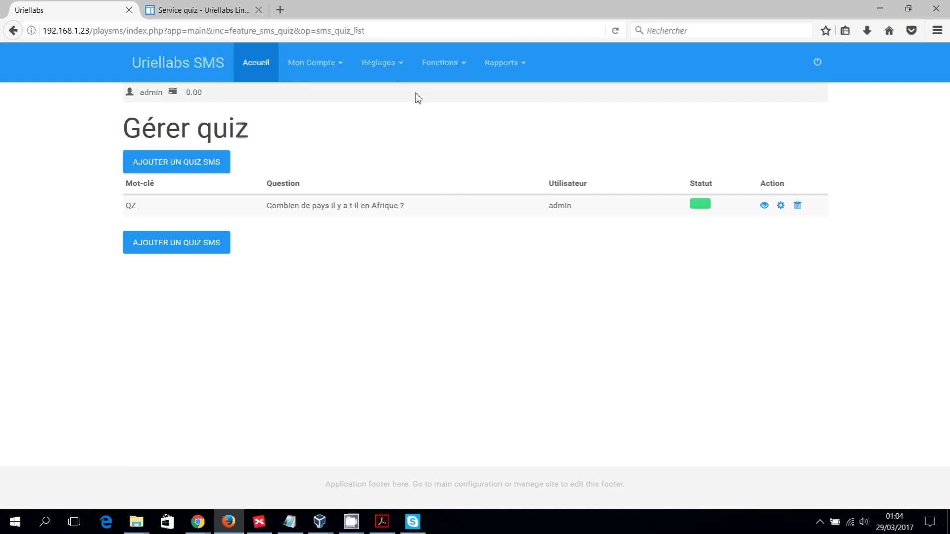
Open the incoming SMS simulator (Simuler un SMS entrant) in a new browser tab and switch to it
left_click(342, 67)
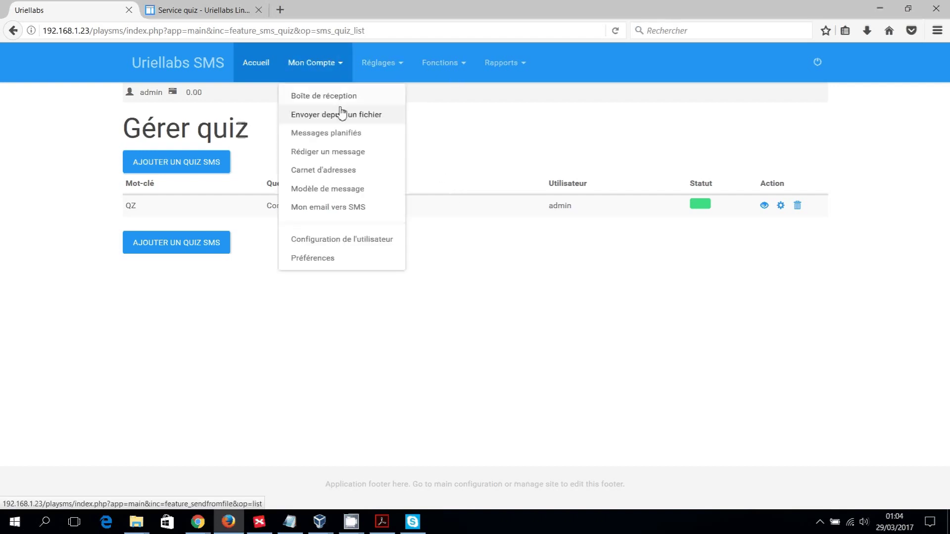
left_click(402, 69)
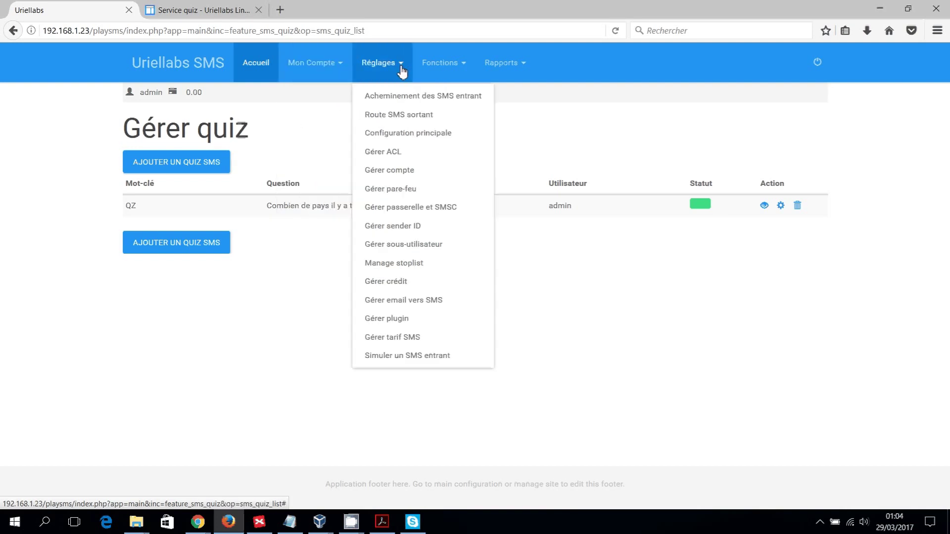
middle_click(396, 356)
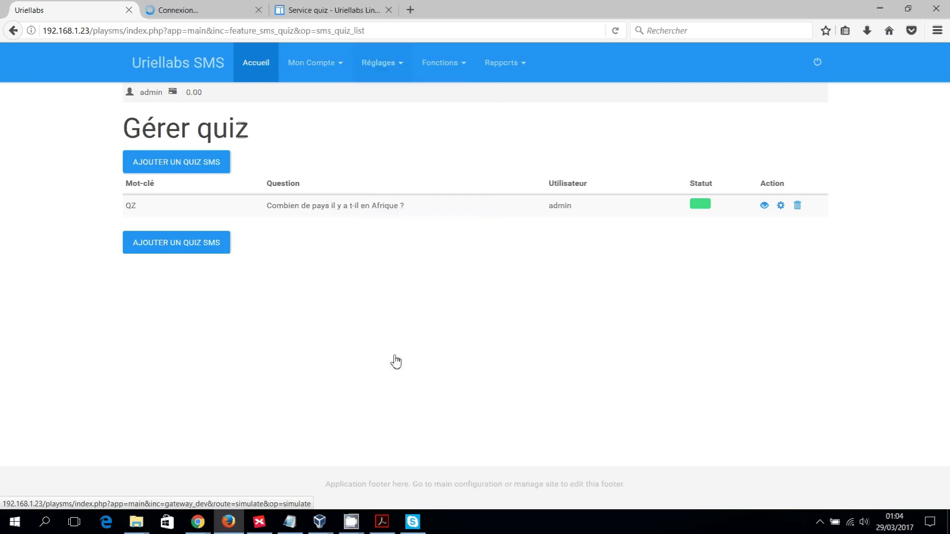
left_click(193, 13)
Simulate an incoming SMS with the message "QZ 53", keeping the default sender, recipient and date
left_click(379, 163)
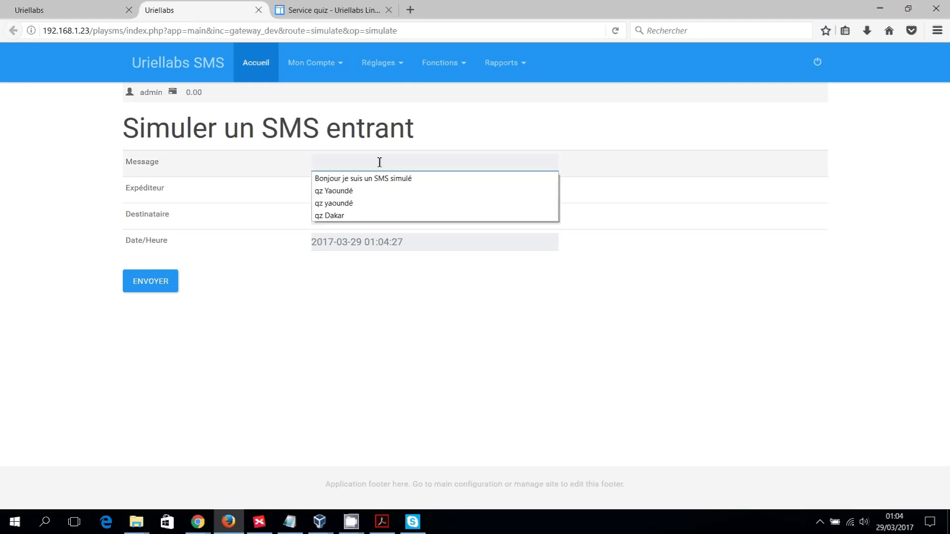
type("QZ")
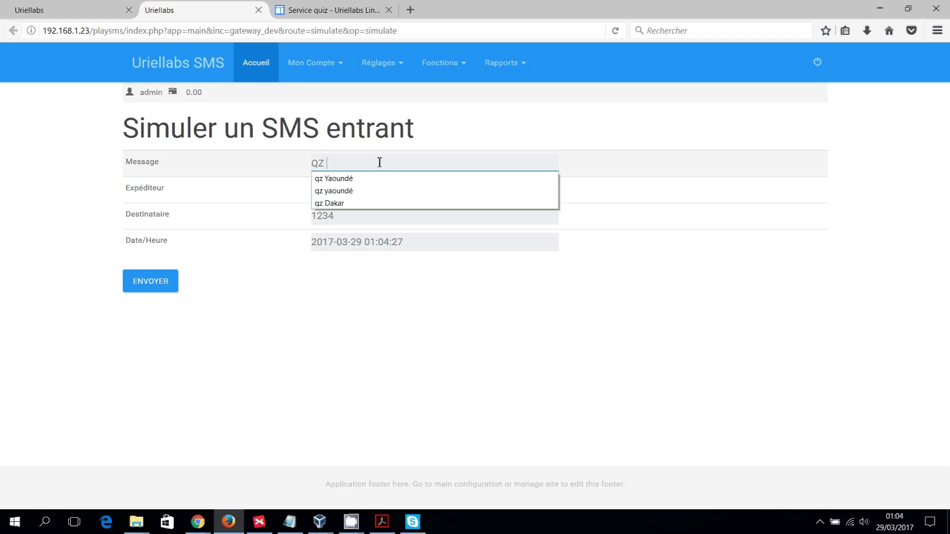
type("5")
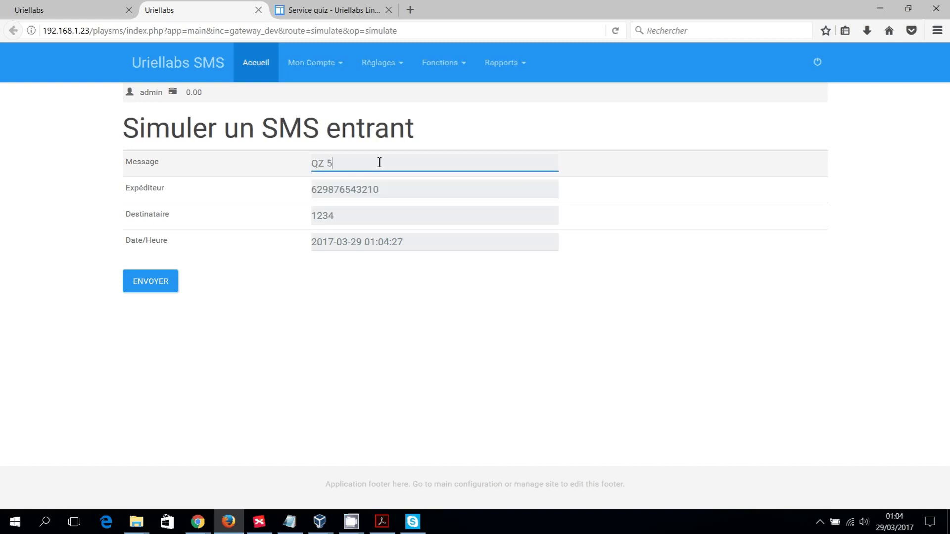
type("3")
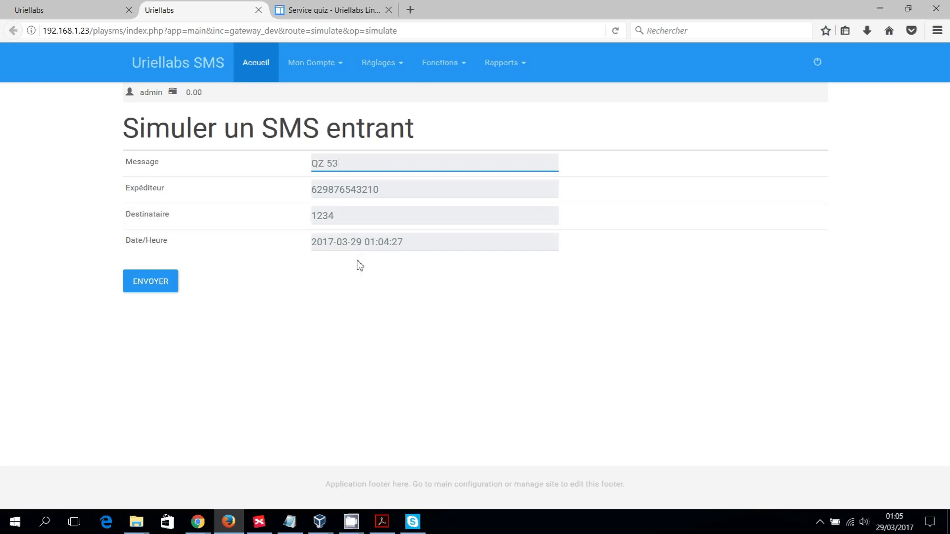
left_click(165, 284)
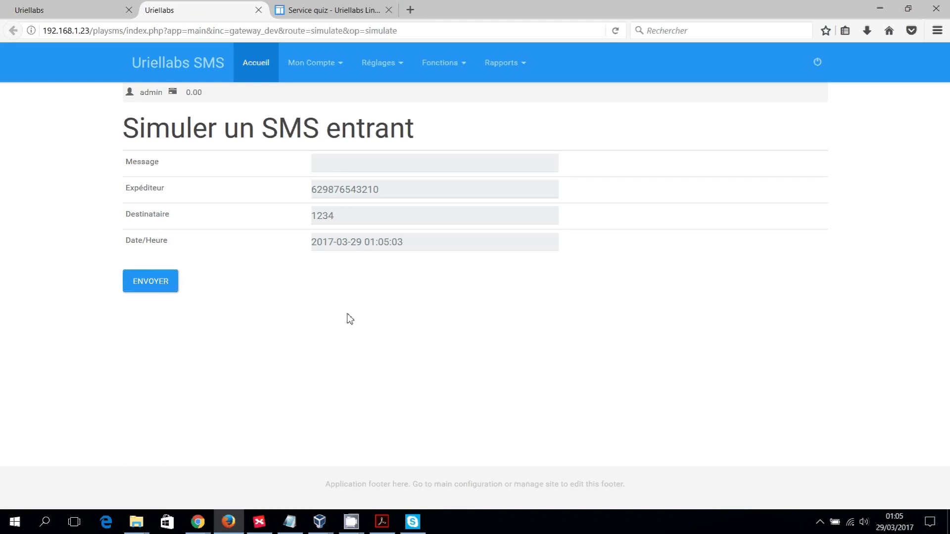
Open the reports Mes messages de la fonctionnalité and Mes messages envoyés in separate browser tabs
left_click(525, 67)
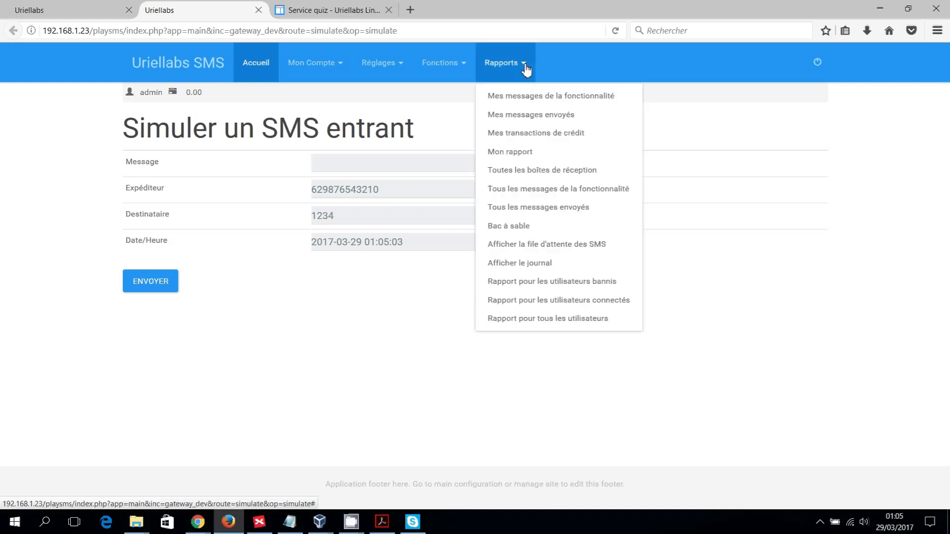
middle_click(523, 100)
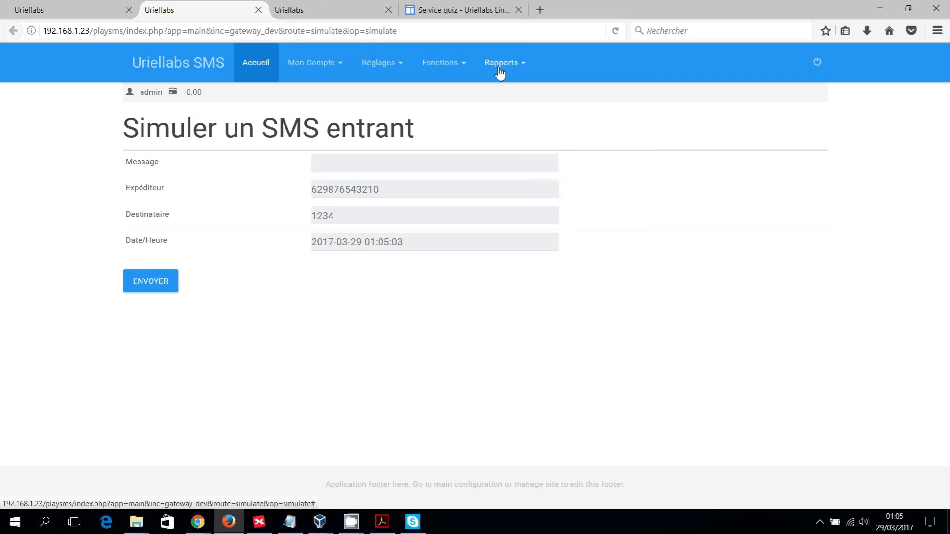
left_click(527, 67)
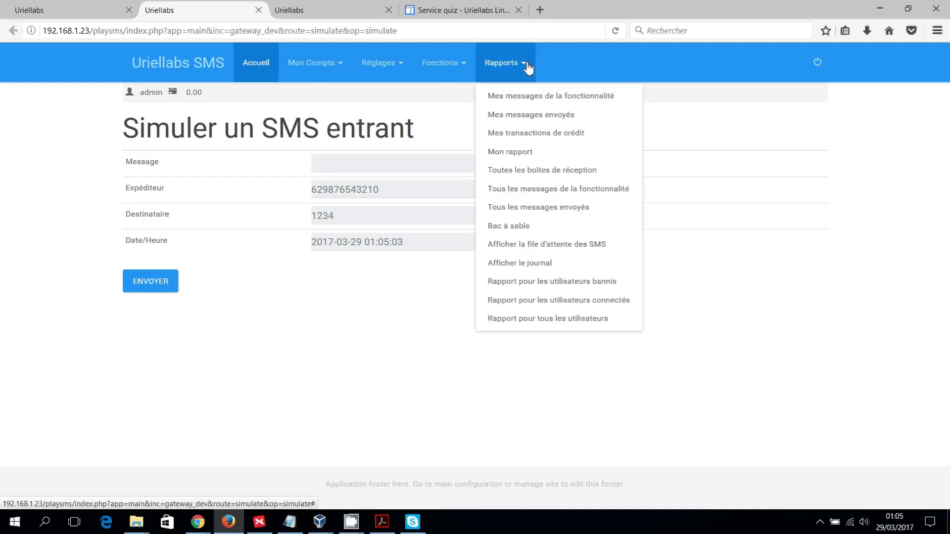
middle_click(524, 119)
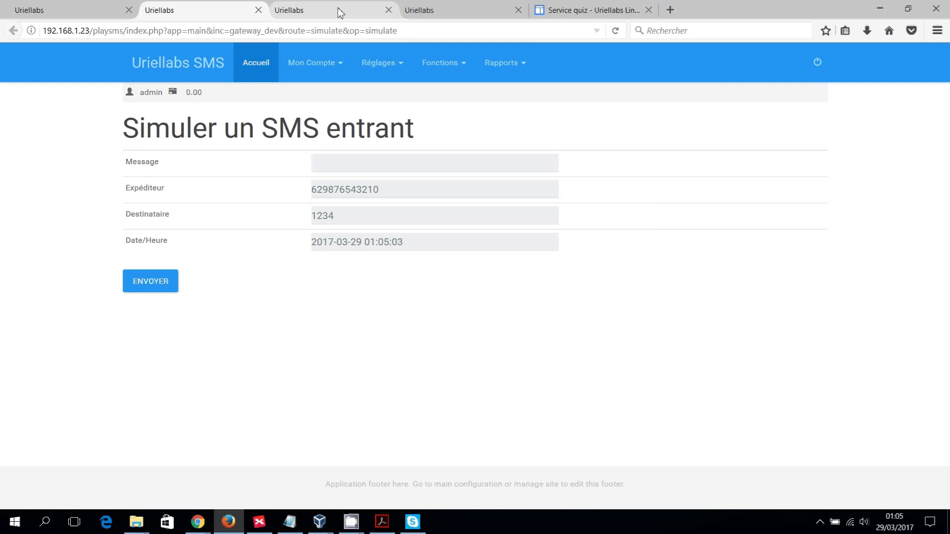
Compare the quiz answer received in the feature messages report with the automatic reply in the sent messages report
left_click(339, 11)
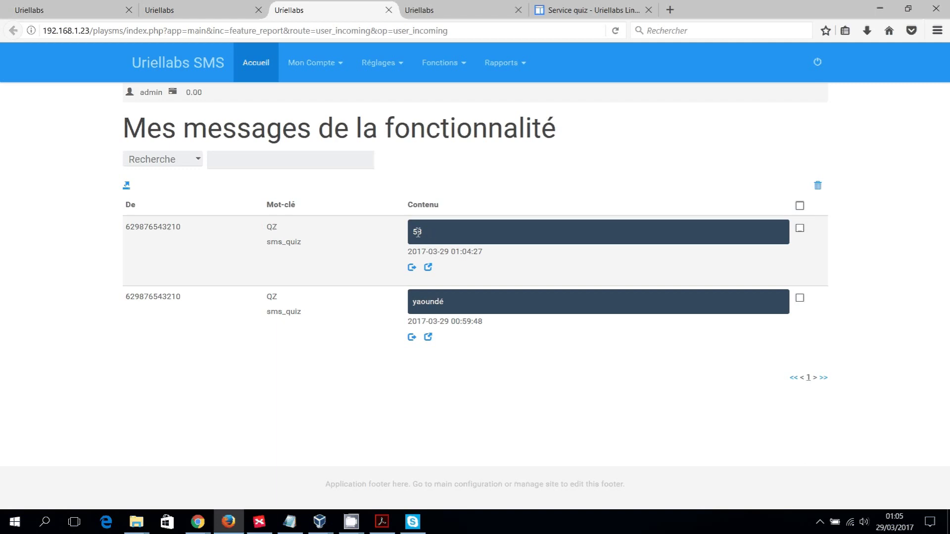
left_click(439, 11)
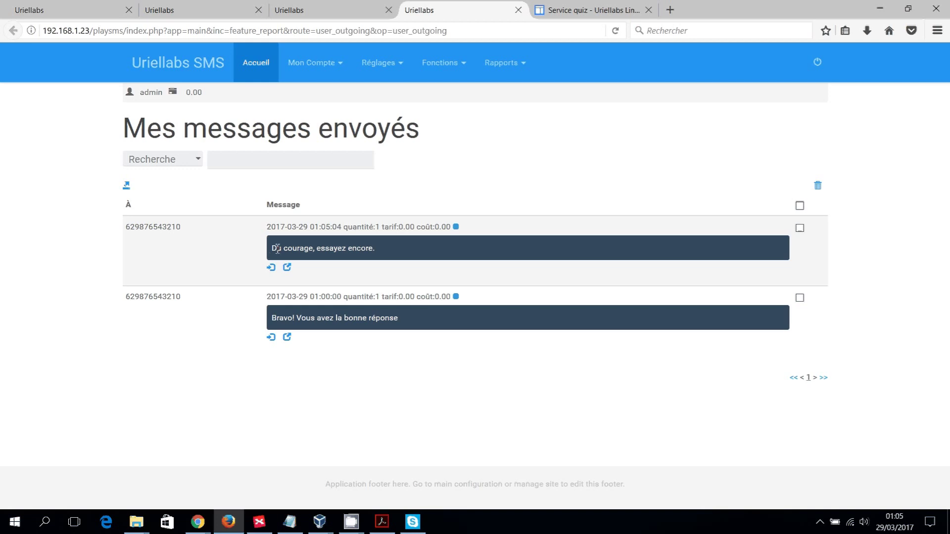
left_click_drag(384, 258, 274, 249)
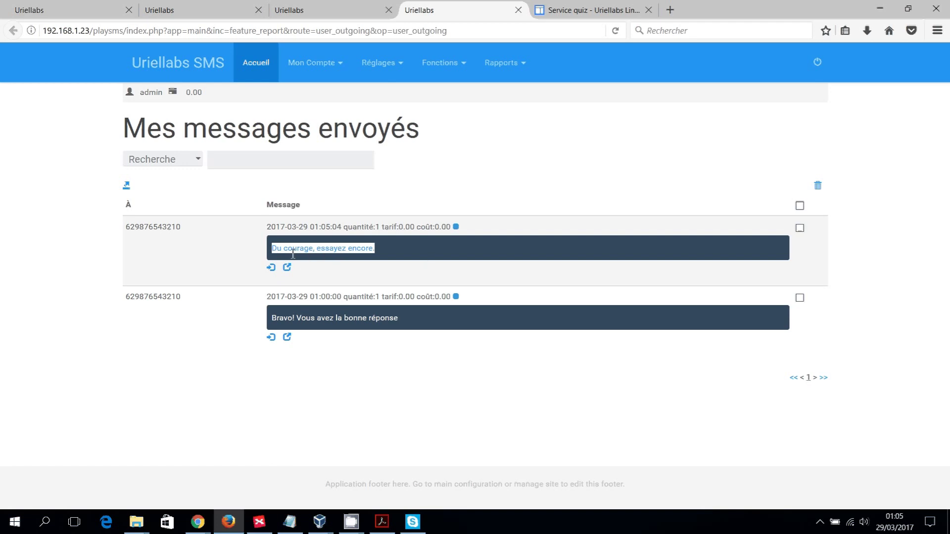
left_click(331, 12)
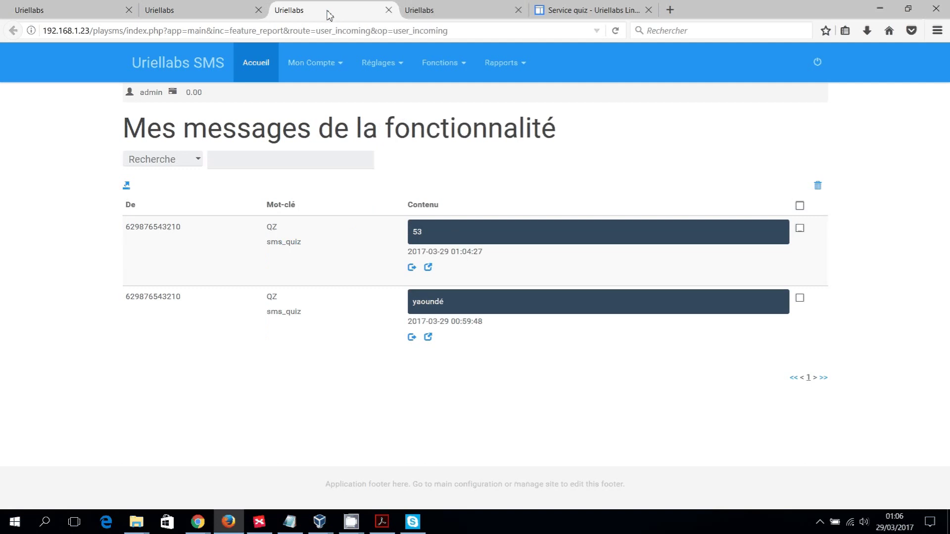
Try to simulate an incoming SMS with the message "QZ 54" from a modified sender number, and go back to the home page
left_click(206, 11)
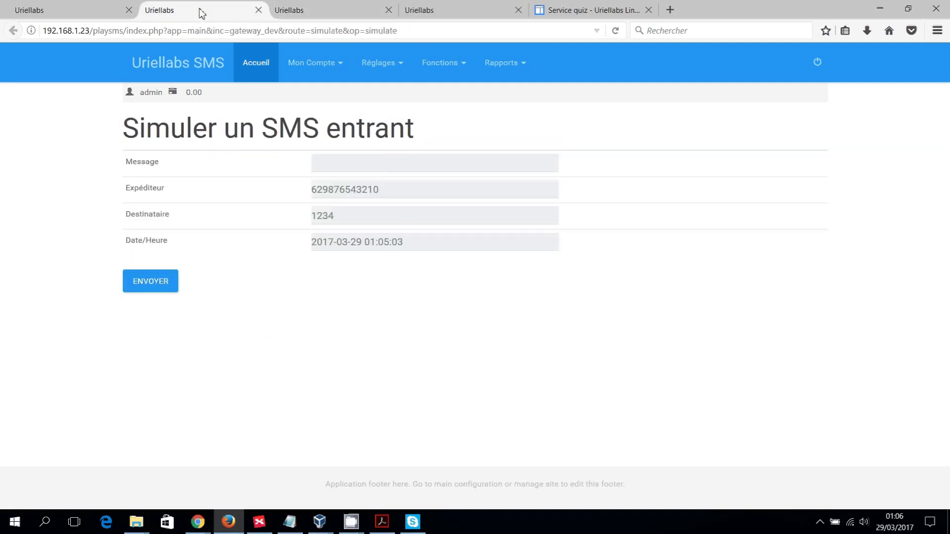
left_click(369, 164)
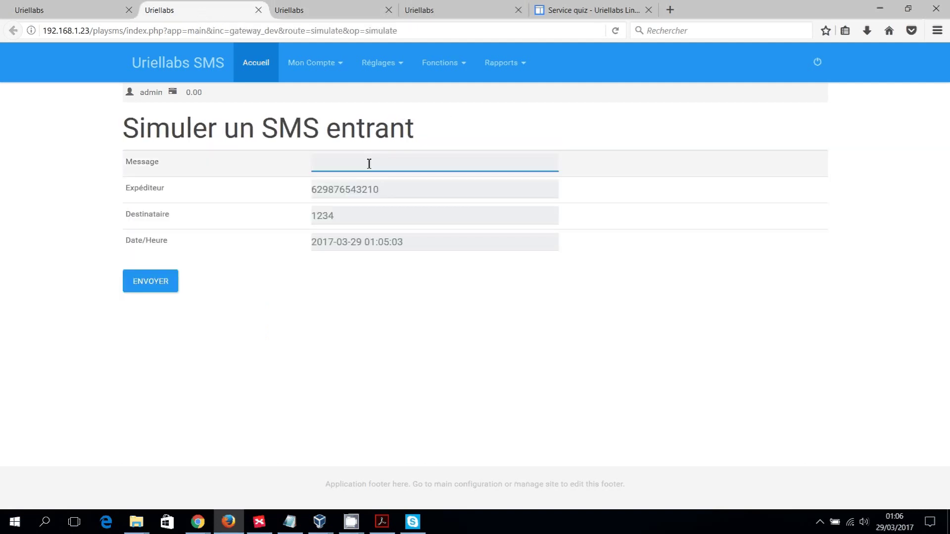
type("QZ ")
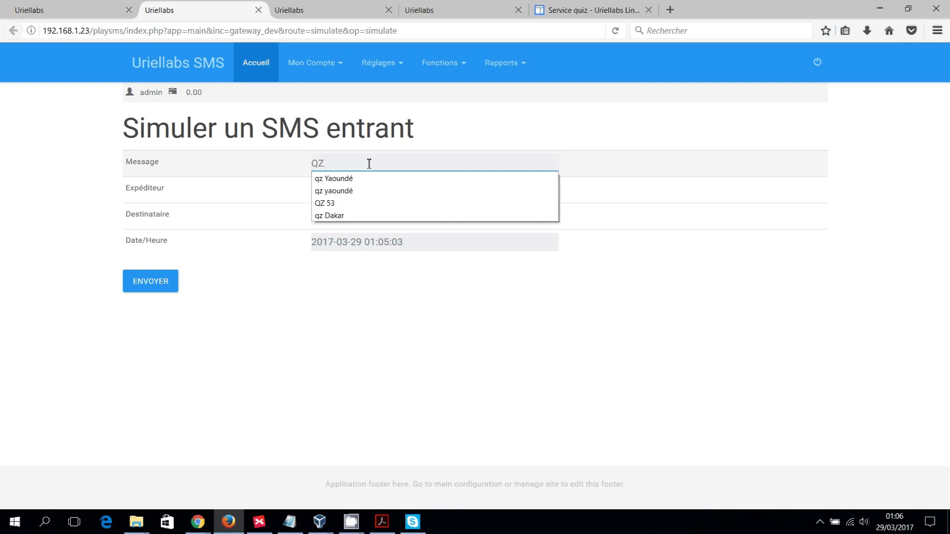
type("54")
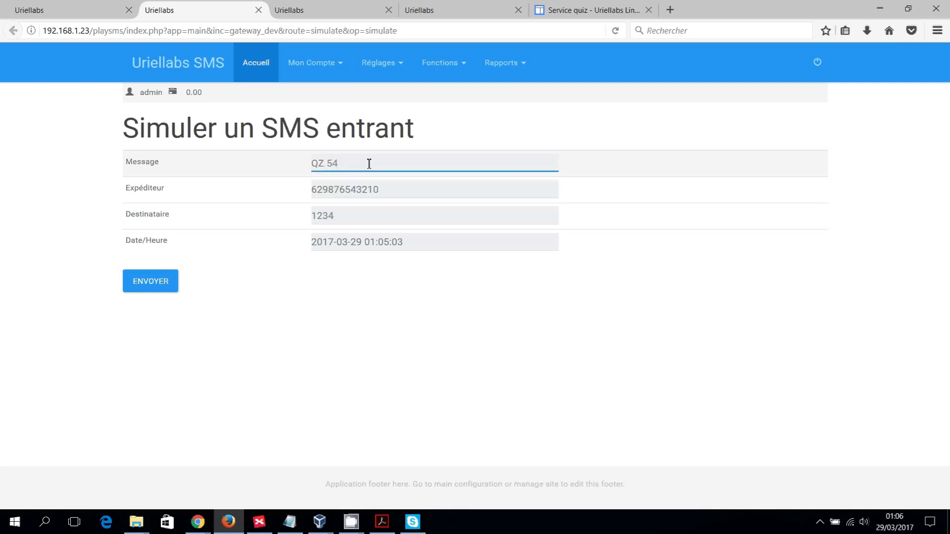
left_click(406, 193)
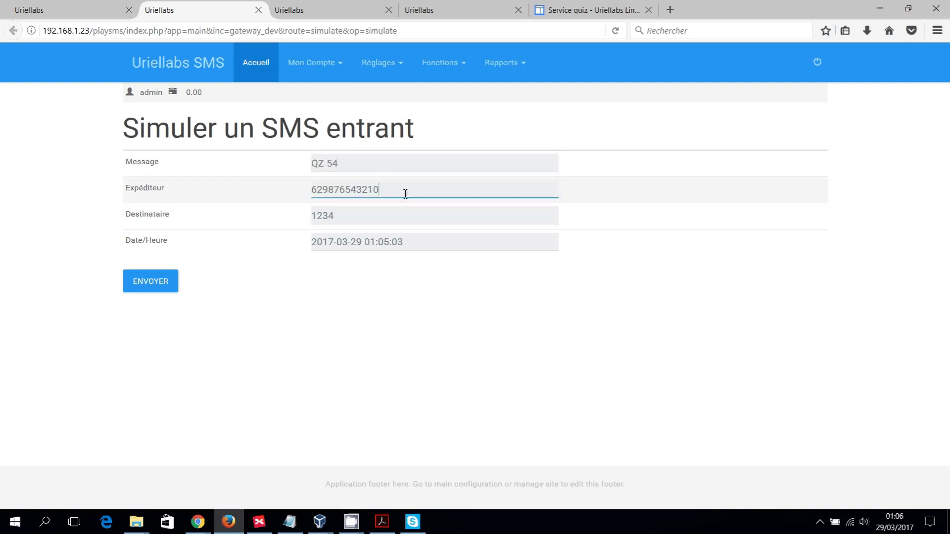
key("Home")
key("shift+Right")
type("1")
left_click(379, 308)
left_click(146, 289)
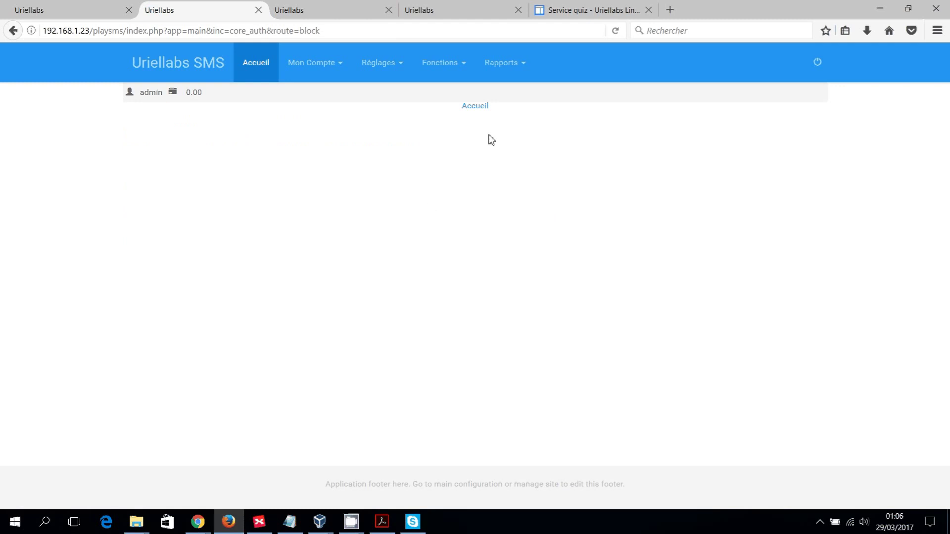
left_click(476, 107)
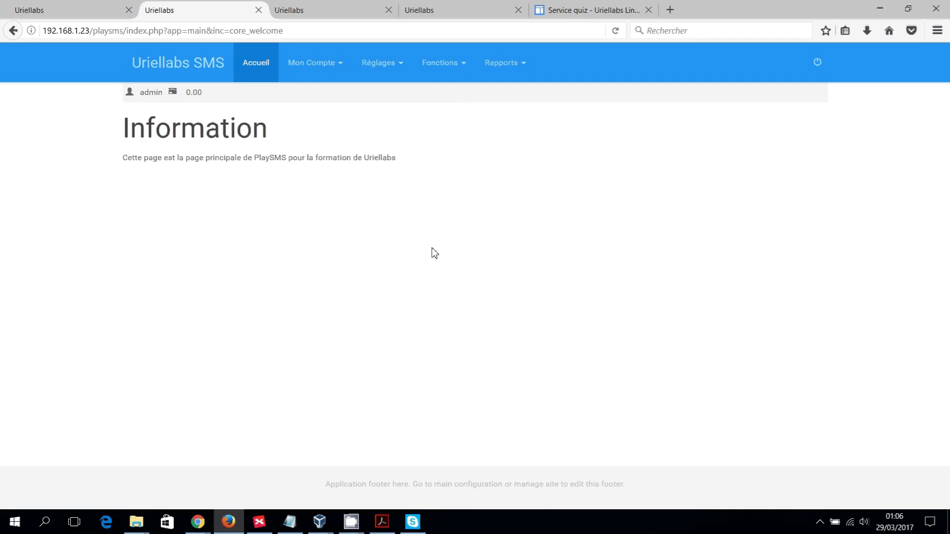
Reopen Simuler un SMS entrant and send the message "QZ 54" with the last digit of the sender number changed to 5
left_click(400, 70)
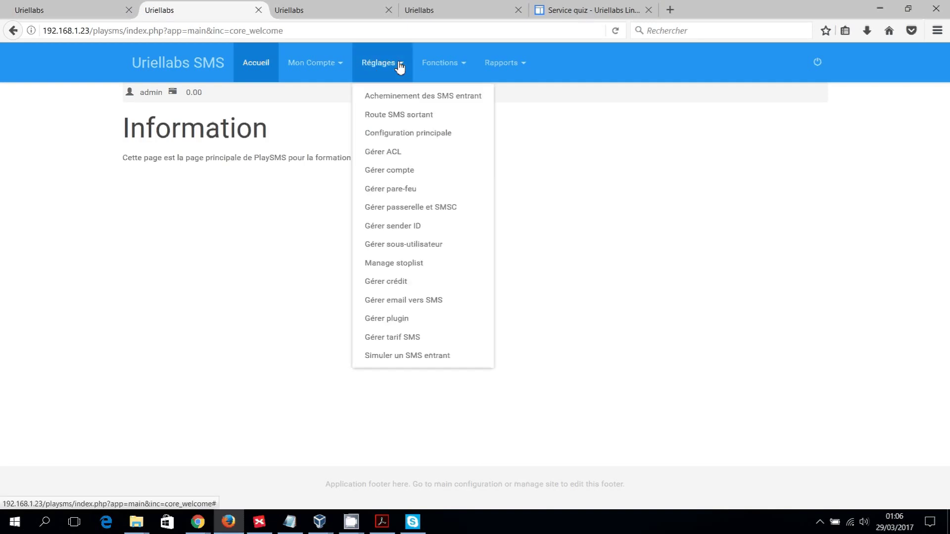
left_click(388, 356)
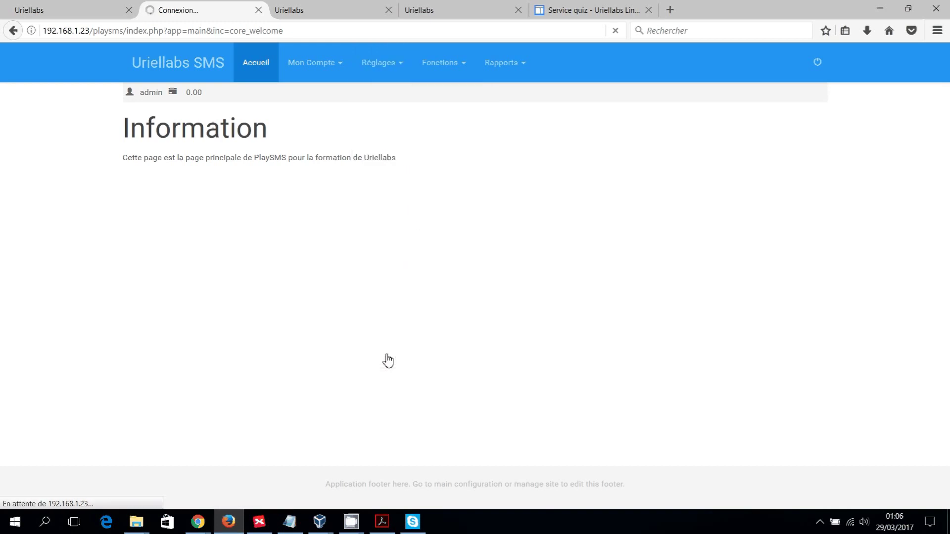
left_click(374, 163)
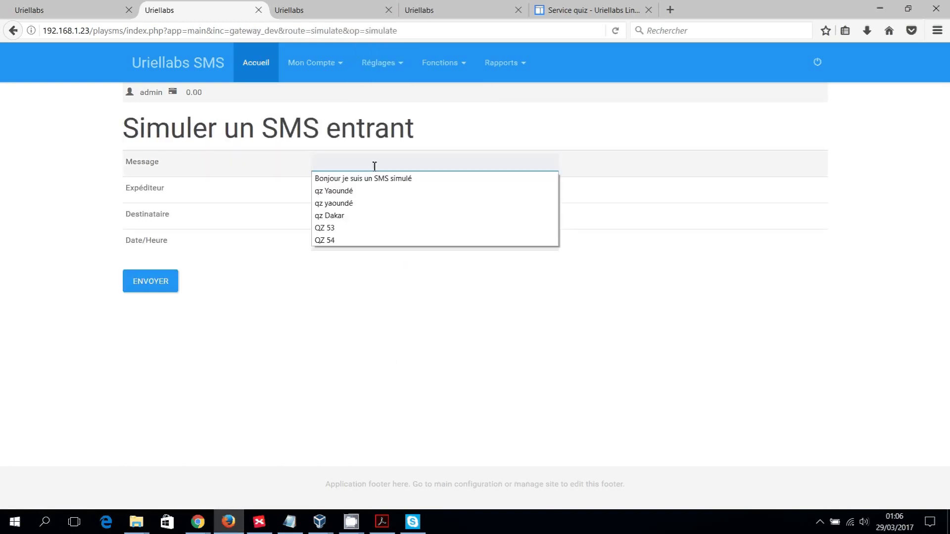
type("QZ")
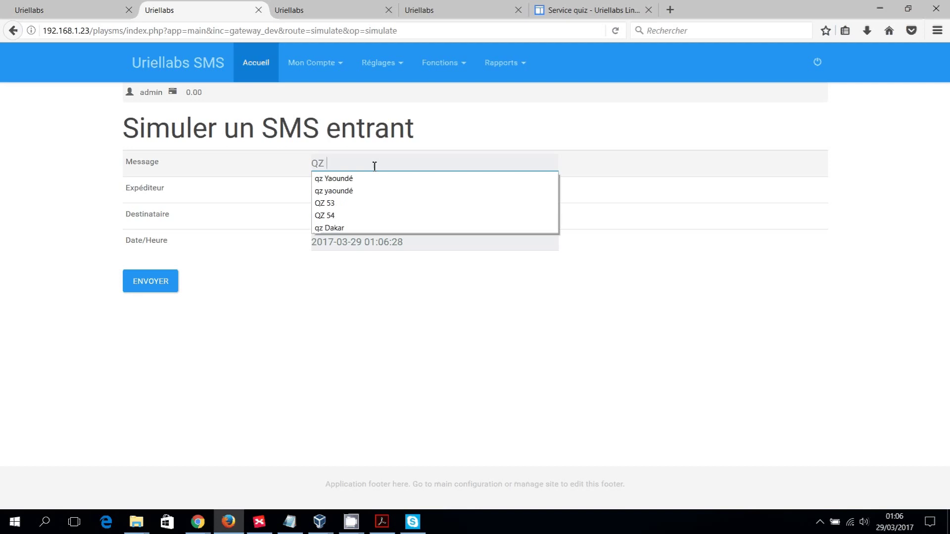
type(" 54")
key("Down")
key("Return")
left_click(397, 190)
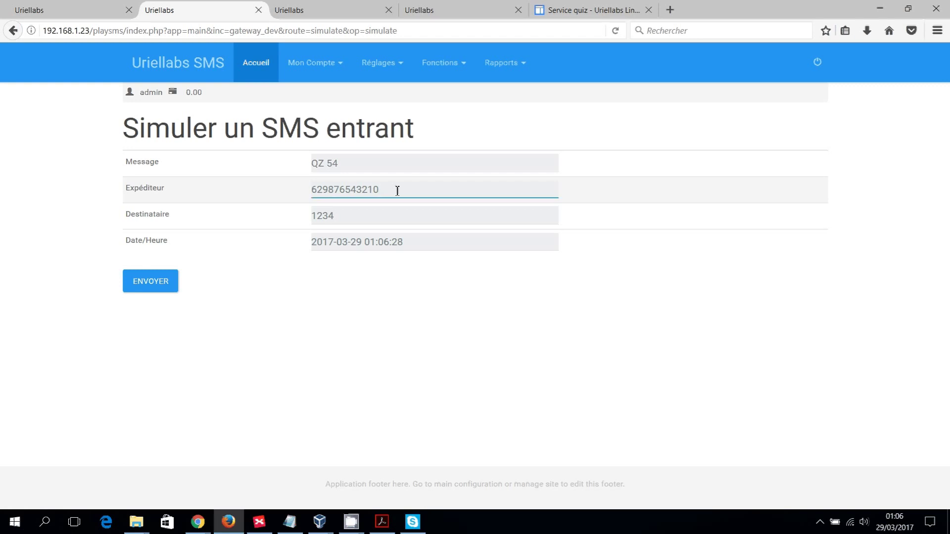
key("shift+Left")
type("5")
left_click(171, 290)
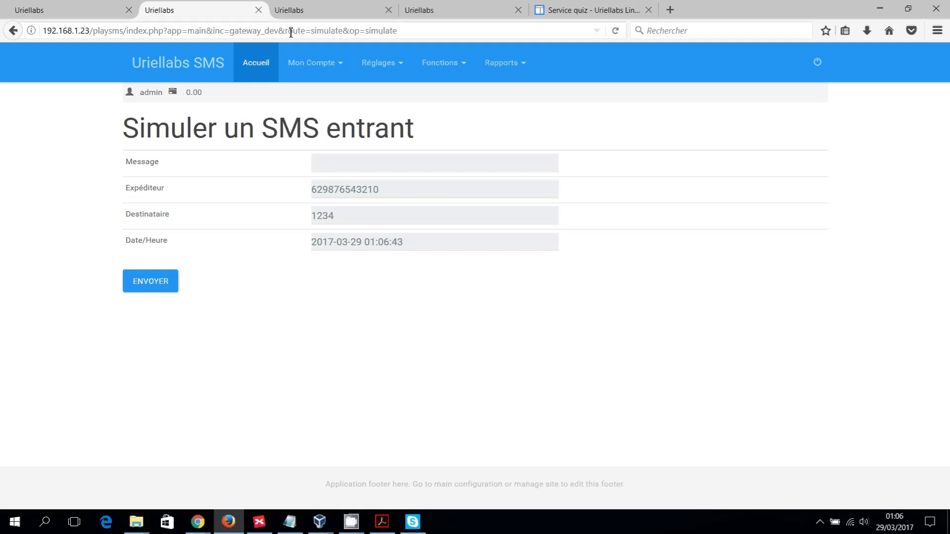
Refresh the feature messages and sent messages reports, and compare the new quiz answer with its automatic reply
left_click(305, 10)
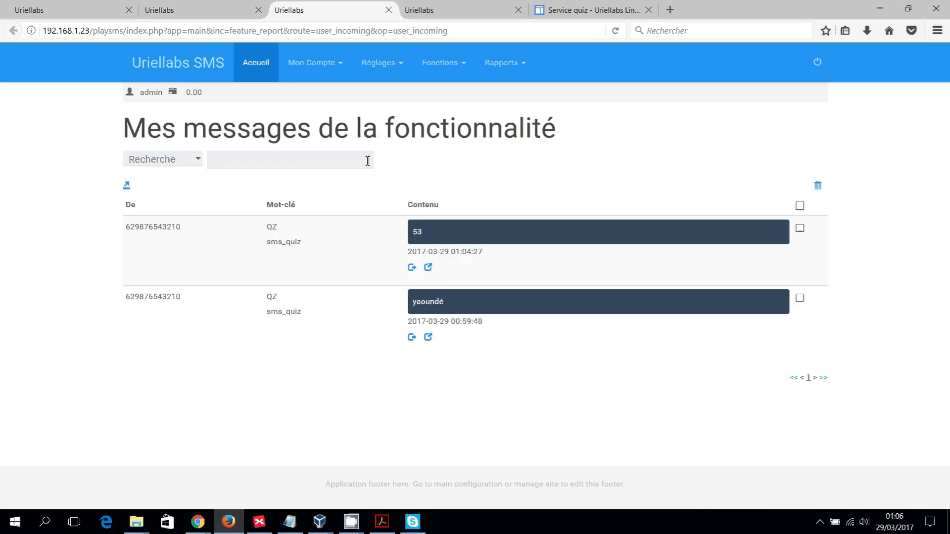
left_click(615, 31)
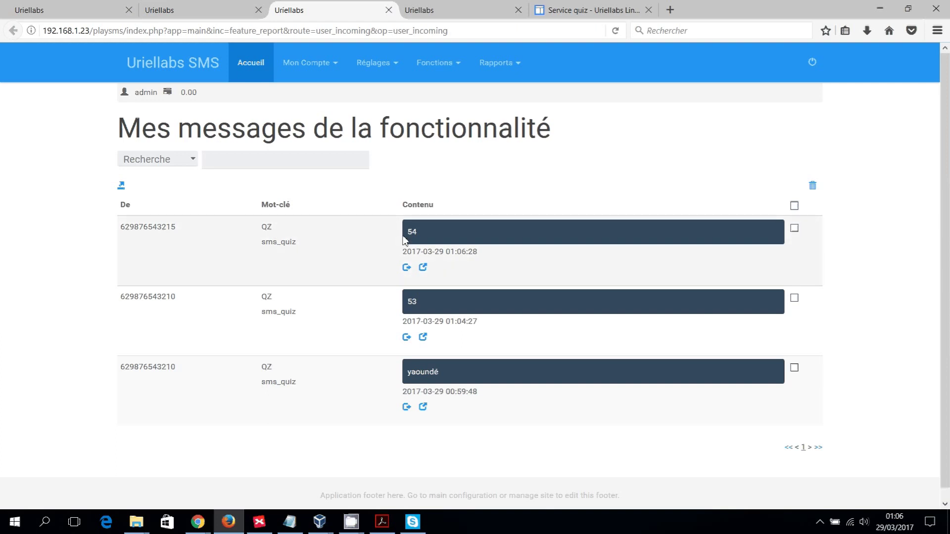
left_click(471, 11)
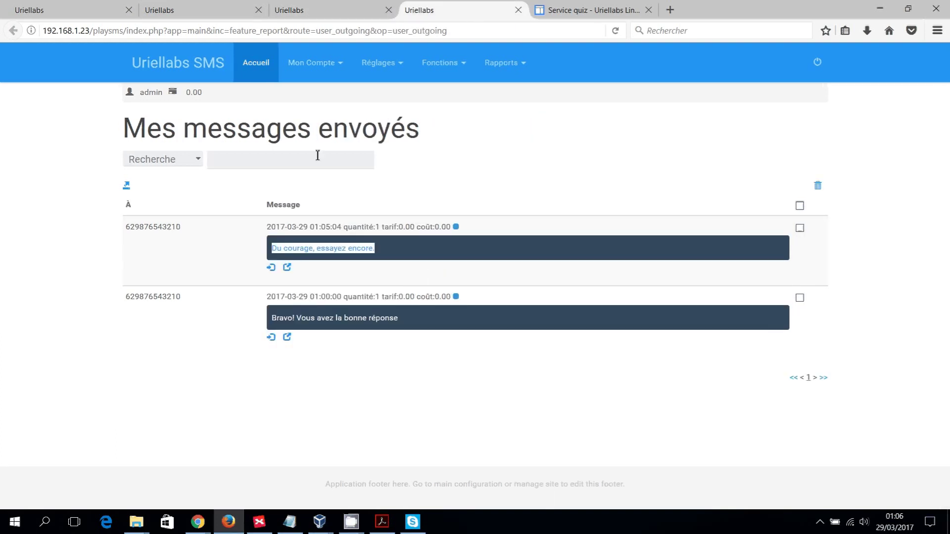
left_click(503, 158)
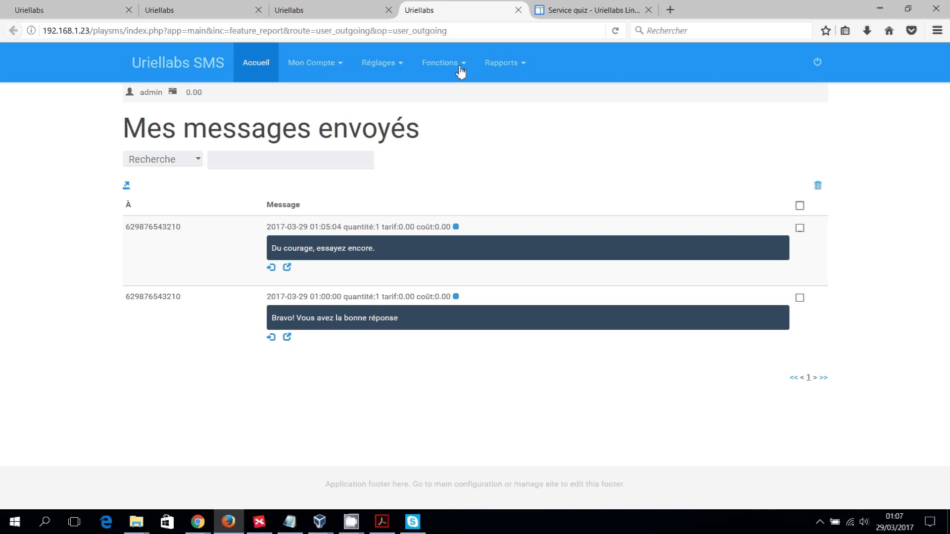
left_click(615, 31)
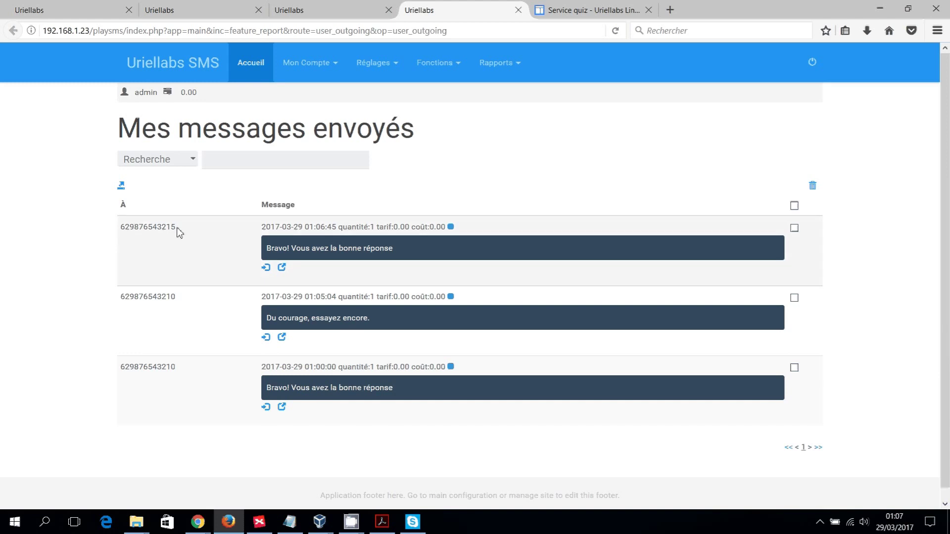
left_click_drag(176, 231, 172, 229)
left_click(335, 15)
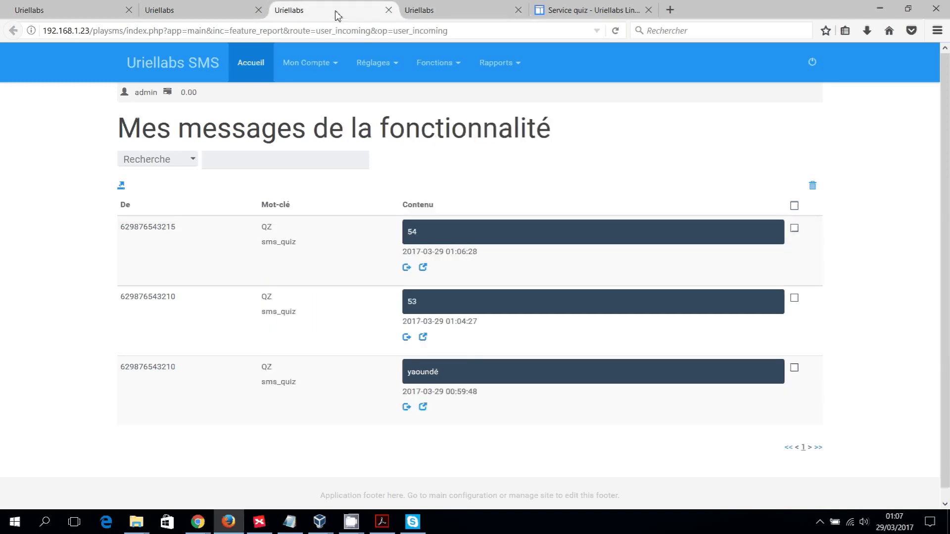
In Gérer quiz, review the answers received for keyword QZ and the quiz's edit form, then return to the quiz list
left_click(221, 9)
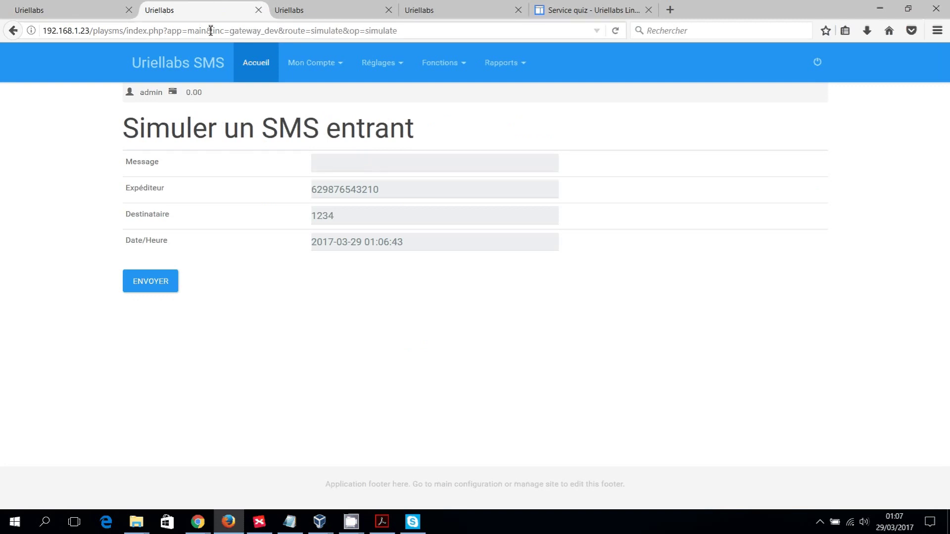
left_click(85, 14)
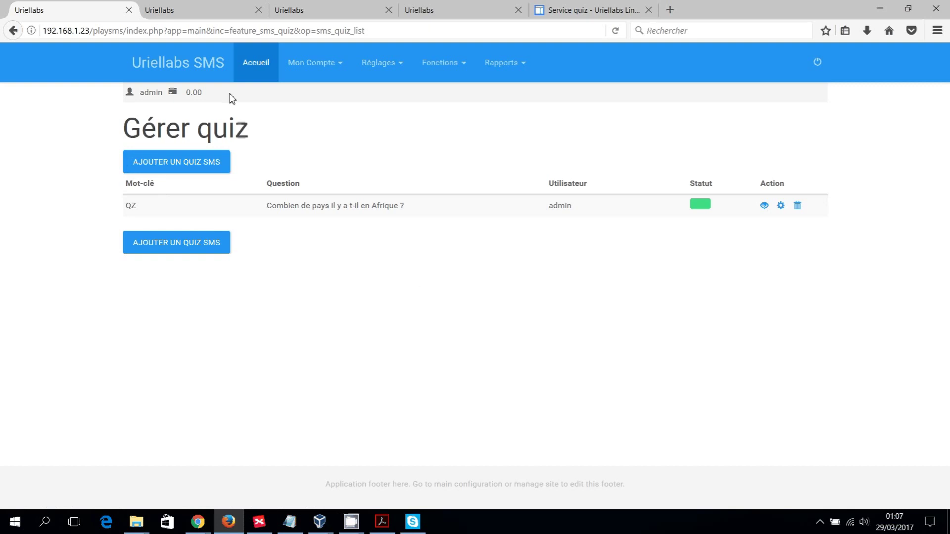
left_click(764, 205)
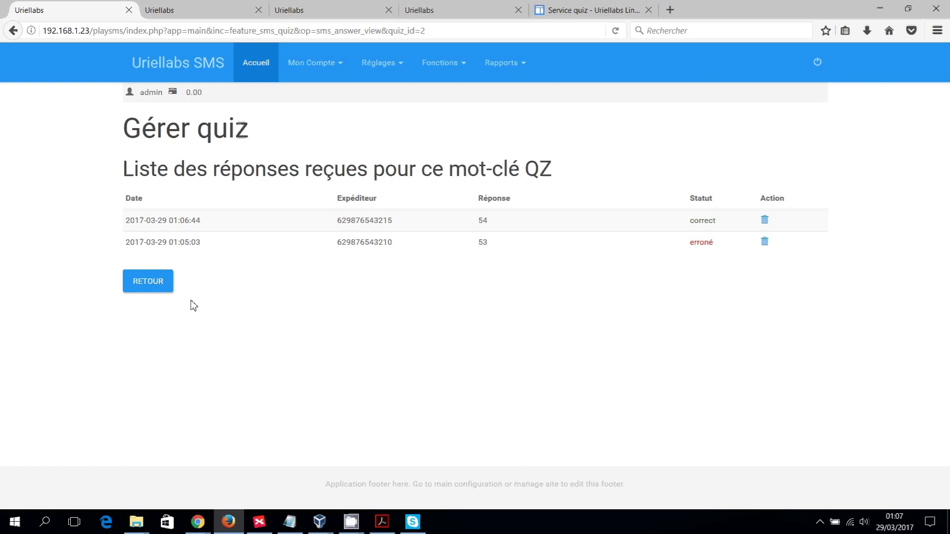
left_click(168, 278)
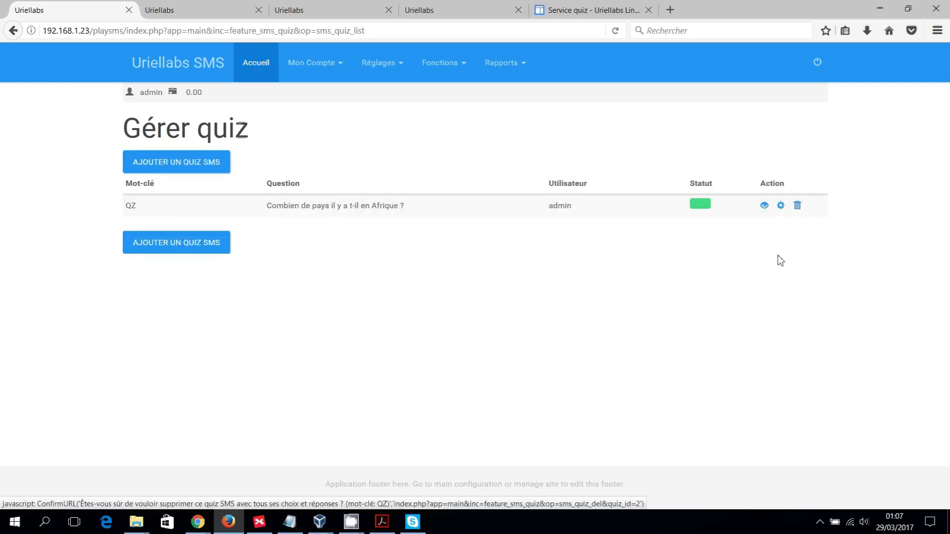
left_click(780, 206)
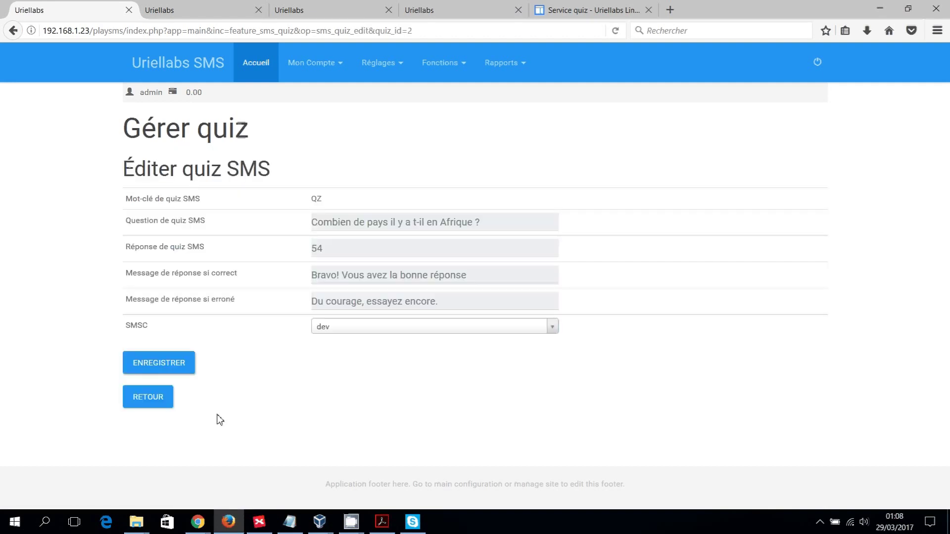
left_click(148, 397)
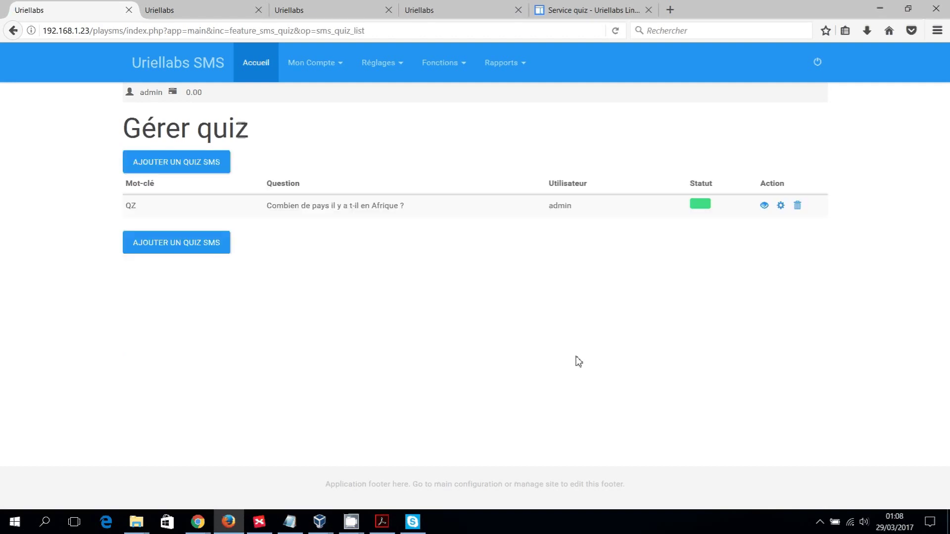